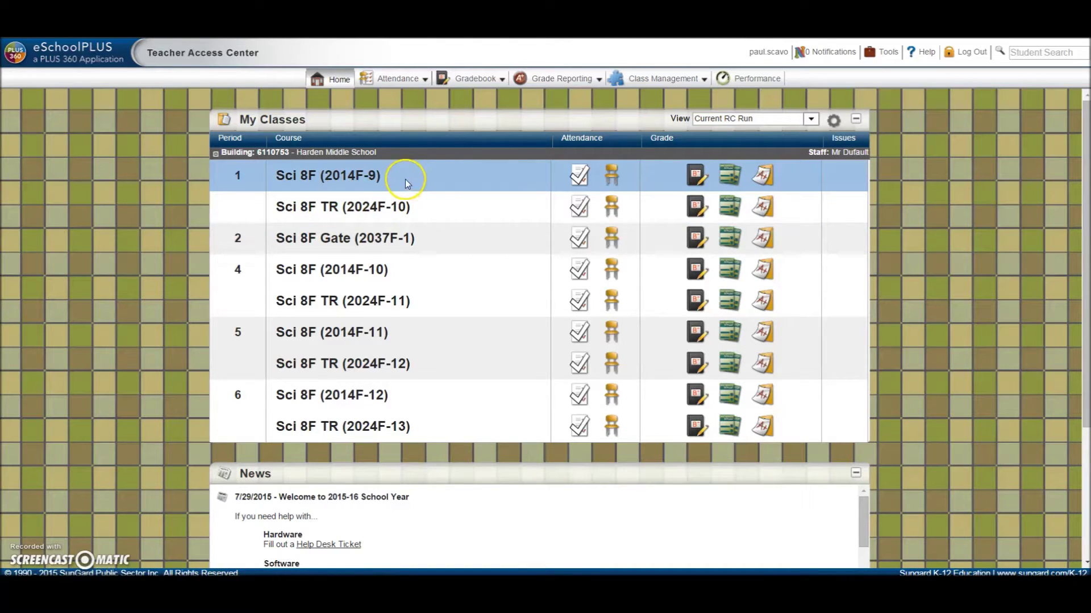
- Open the period 1 gradebook for Sci 8F (2014F-9) and switch it from the merged view to the single-section view
left_click(695, 176)
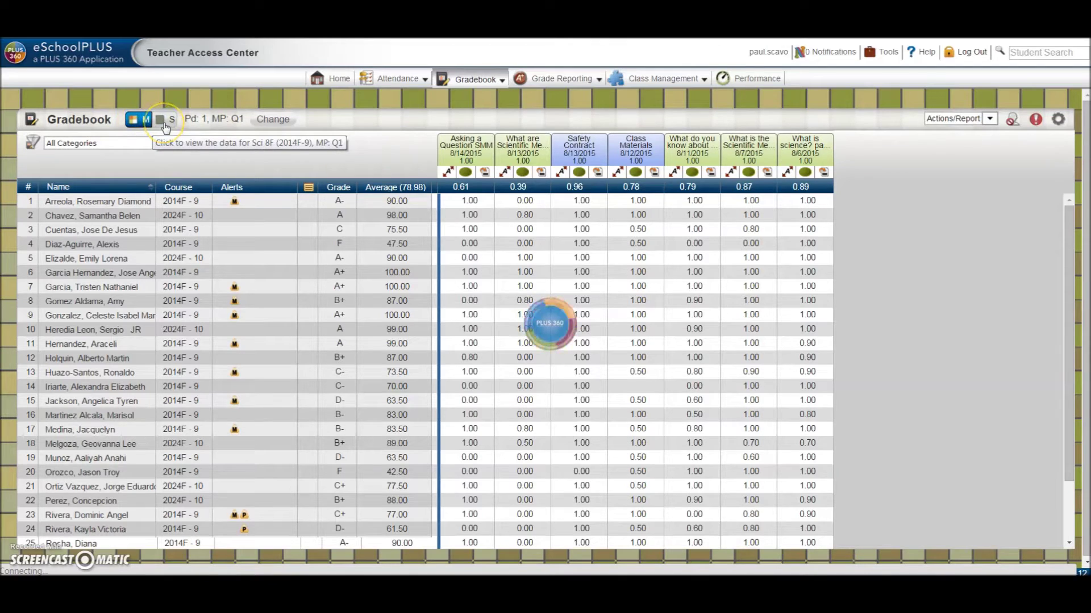
left_click(769, 184)
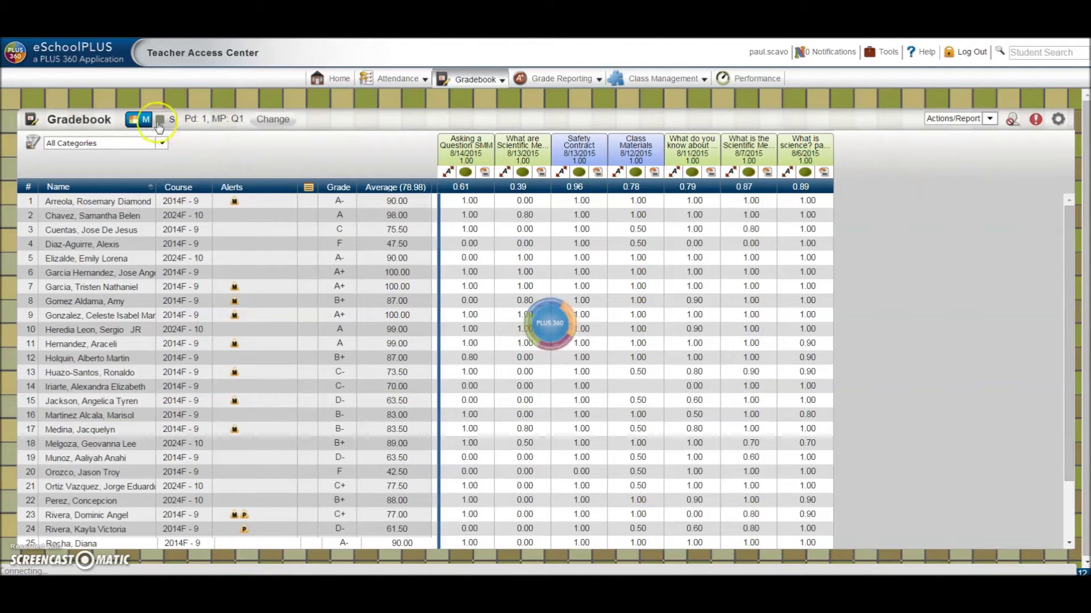
left_click(1031, 172)
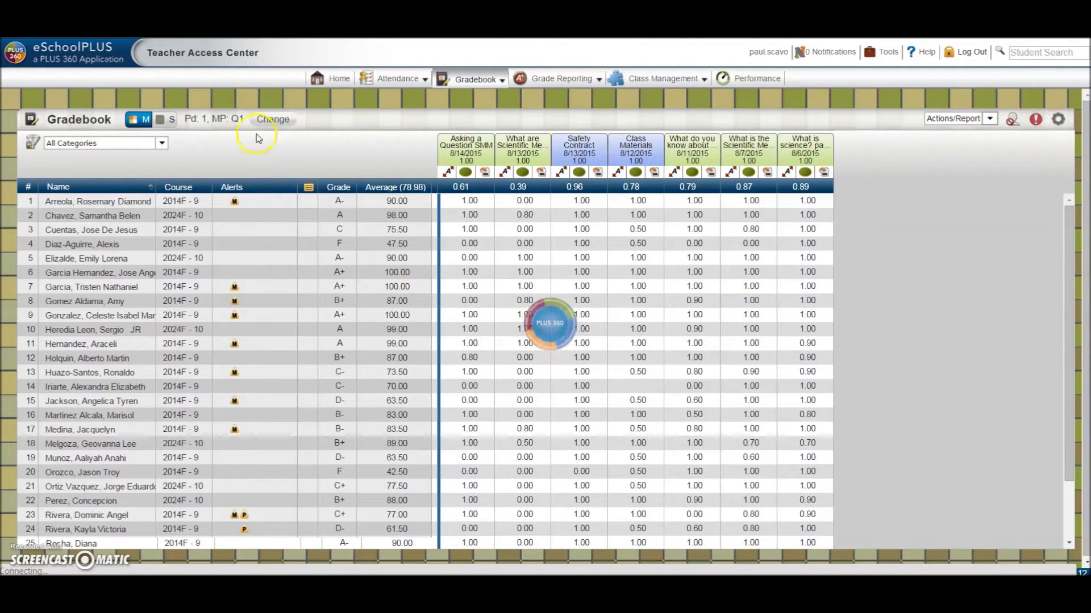
left_click(163, 120)
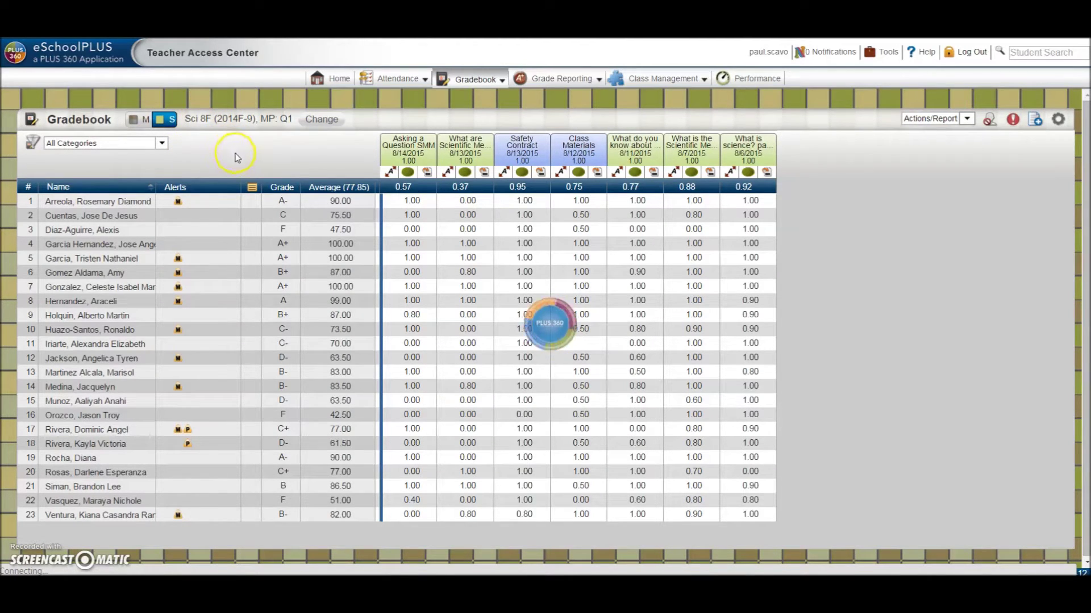
mouse_move(220, 120)
left_click(215, 119)
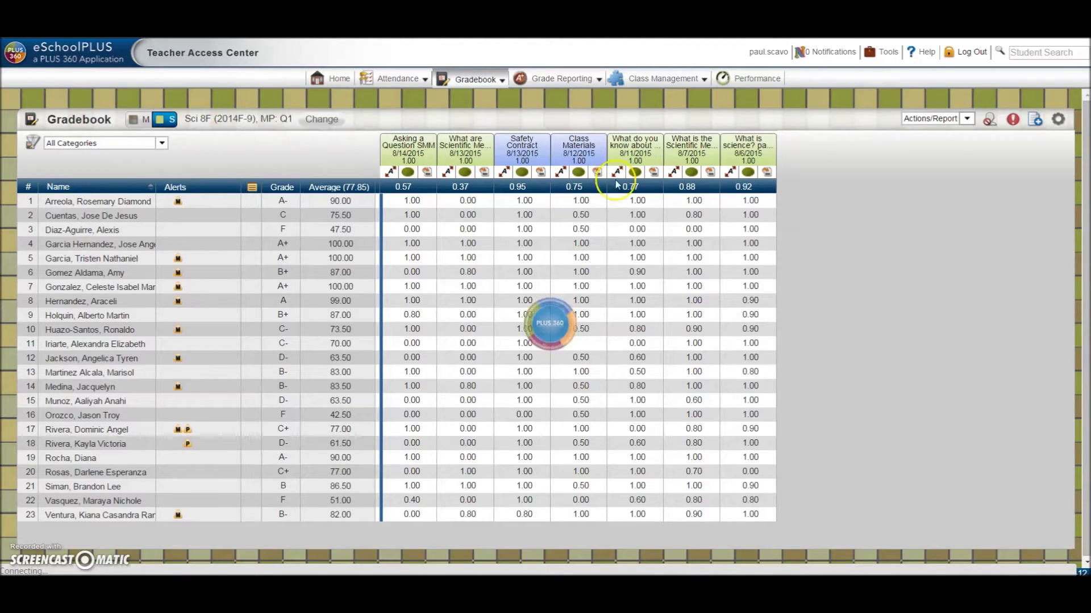
- Create a published assignment titled Test #1, due 08/19/2015 and worth 100 points, in the Sci 8F (2014F-9) gradebook
left_click(1035, 121)
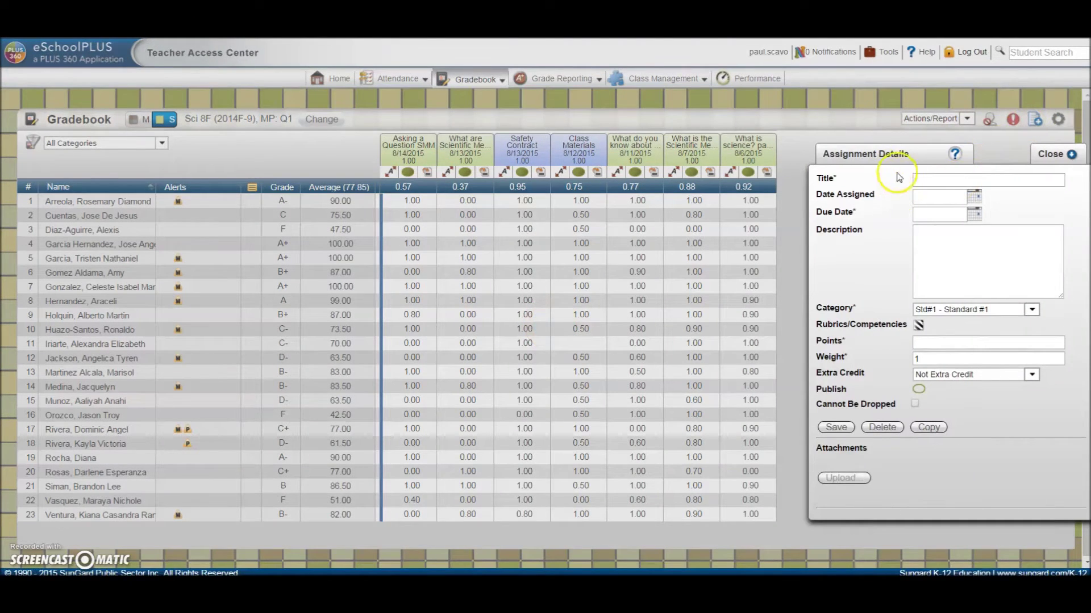
left_click(926, 180)
left_click(942, 196)
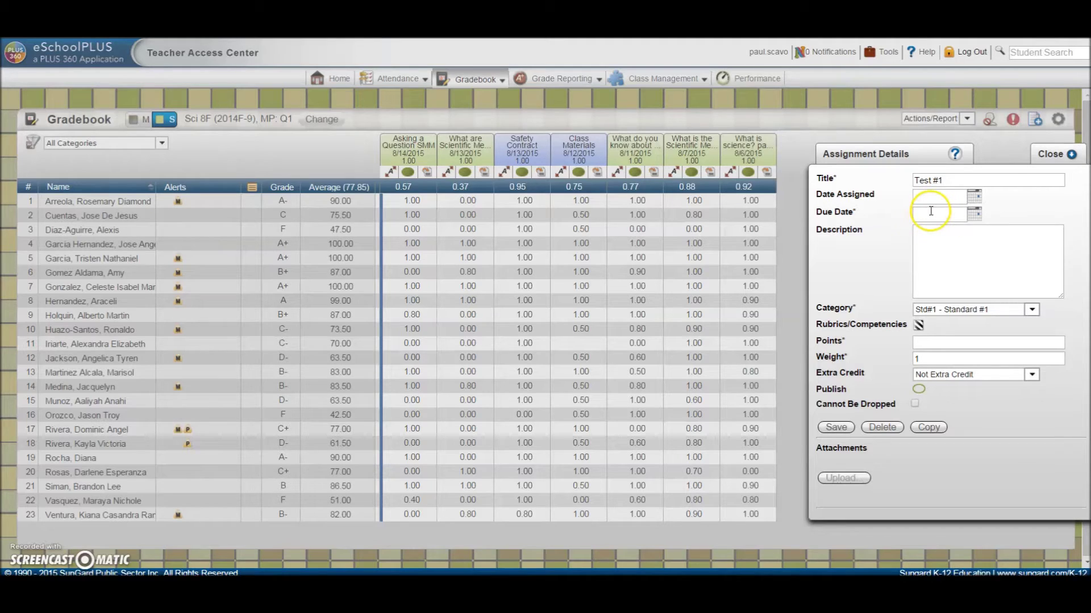
left_click(974, 215)
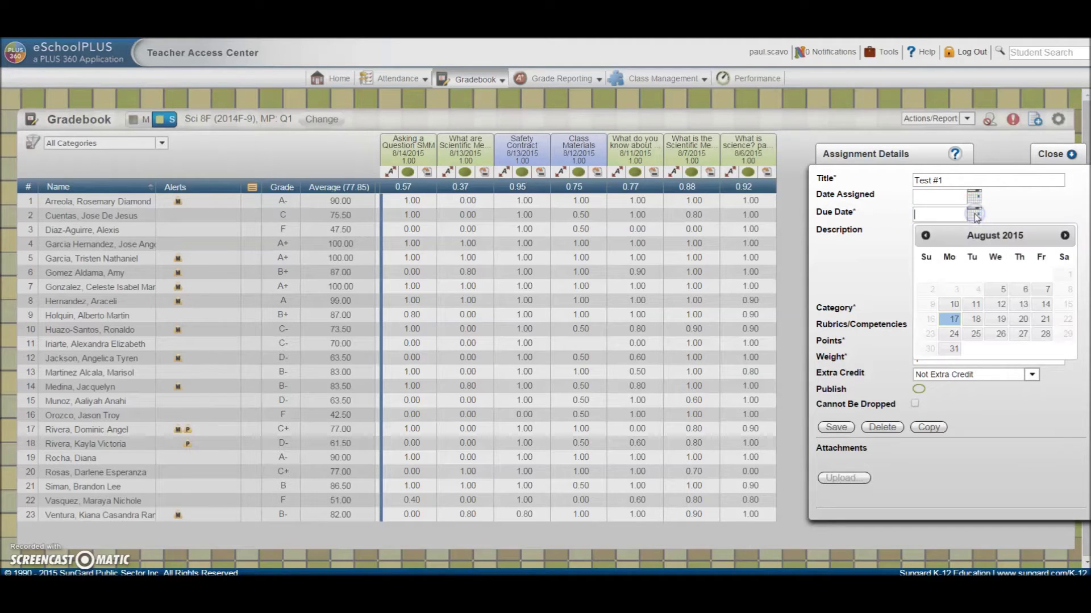
left_click(1001, 319)
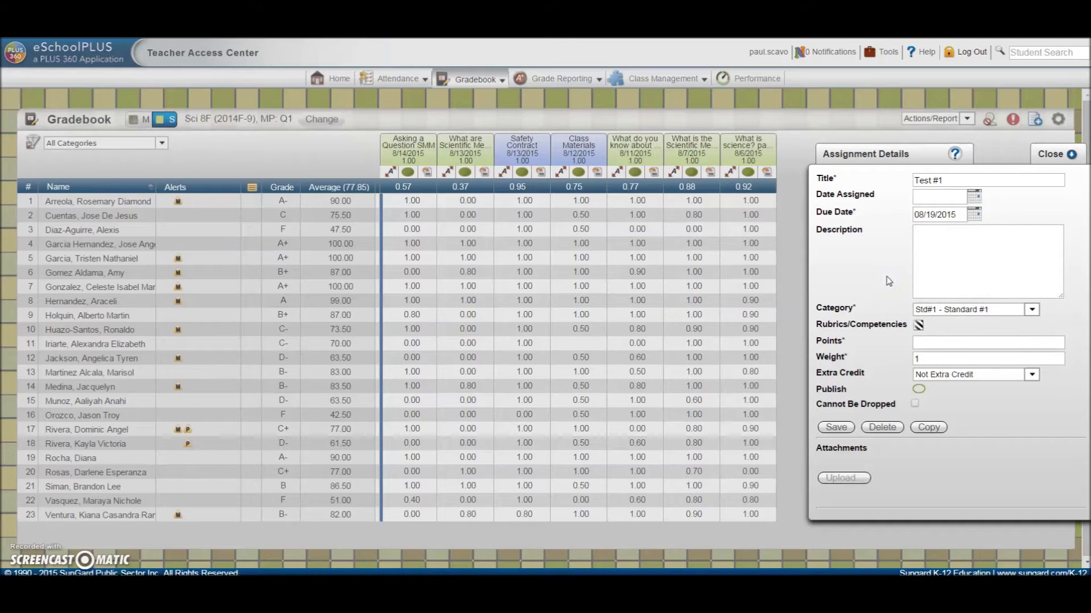
left_click(941, 243)
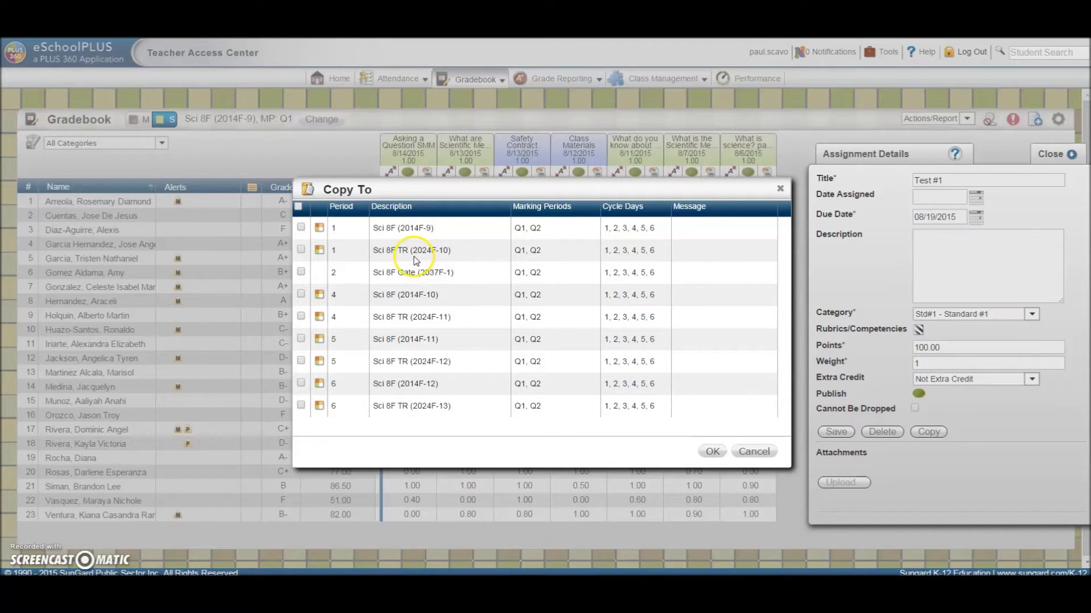
- Copy the Test #1 assignment to Sci 8F TR (2024F-10), Sci 8F (2014F-10) and Sci 8F TR (2024F-11)
left_click(400, 229)
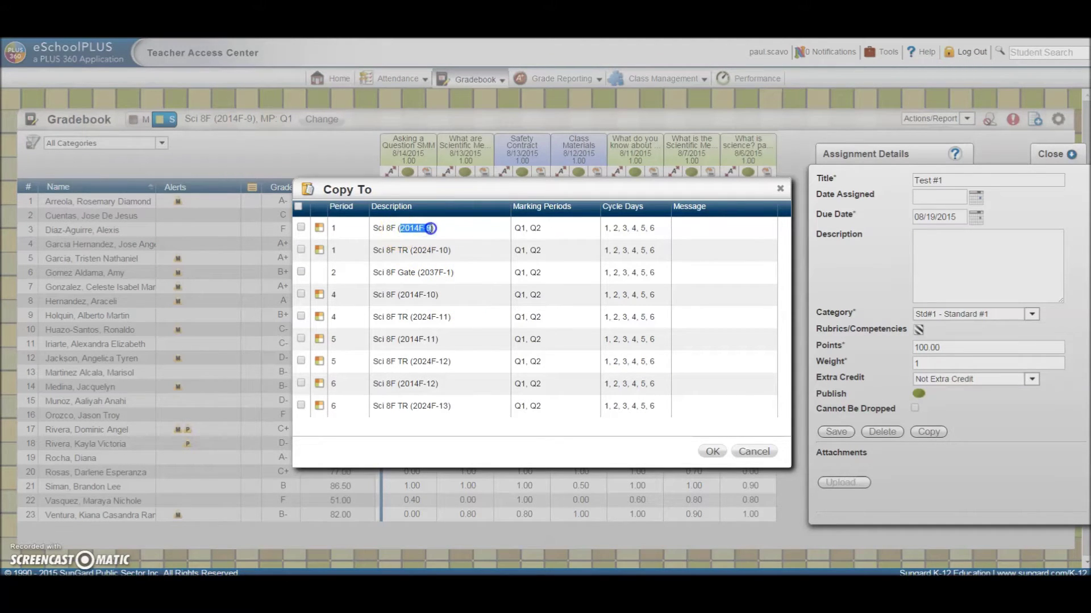
left_click(405, 227)
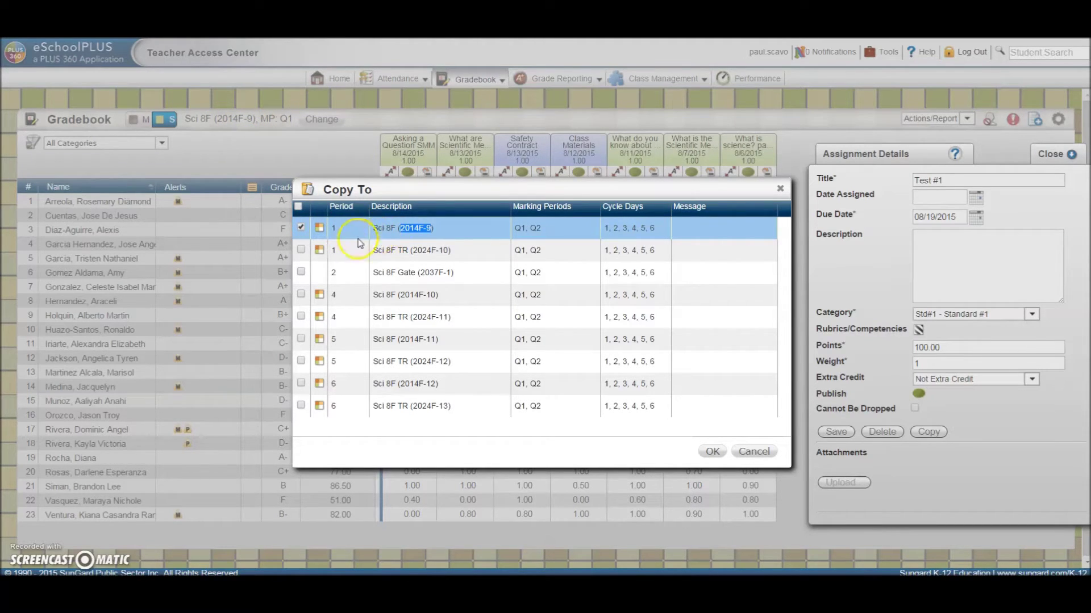
left_click(301, 229)
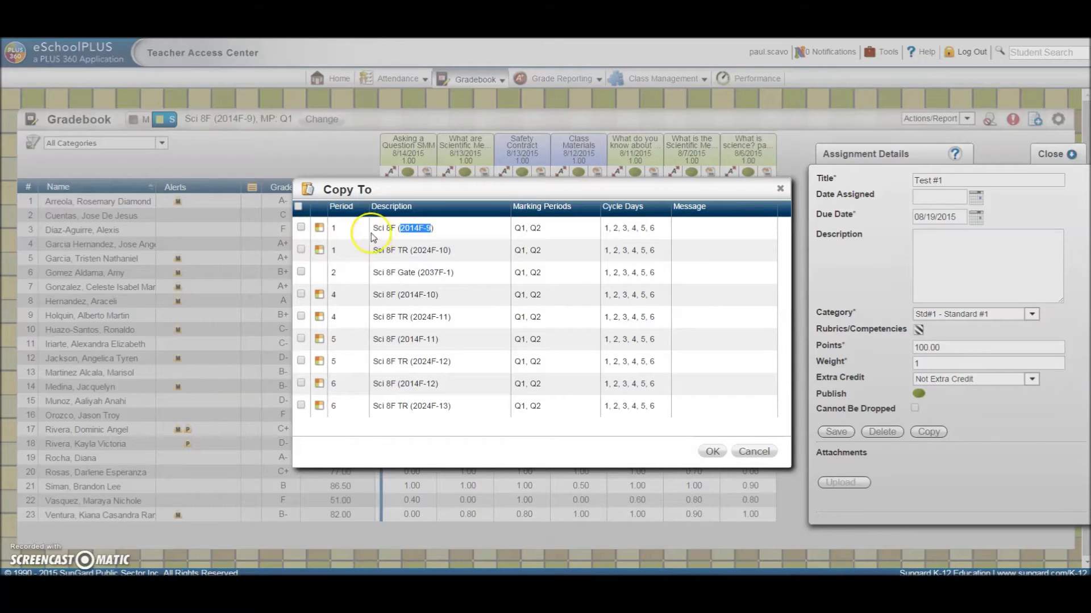
left_click(301, 250)
left_click(301, 294)
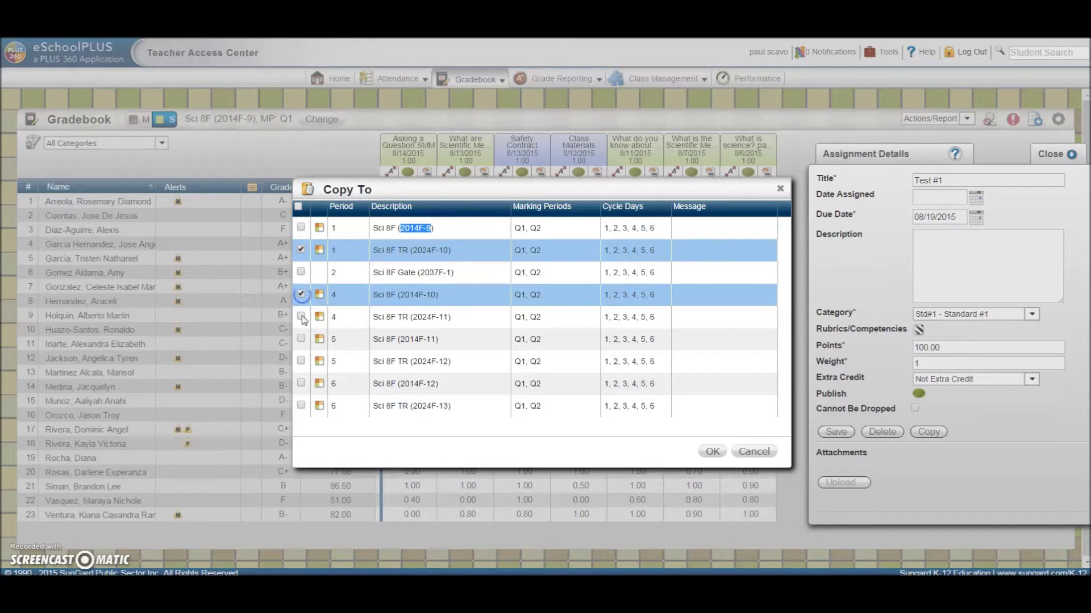
left_click(301, 317)
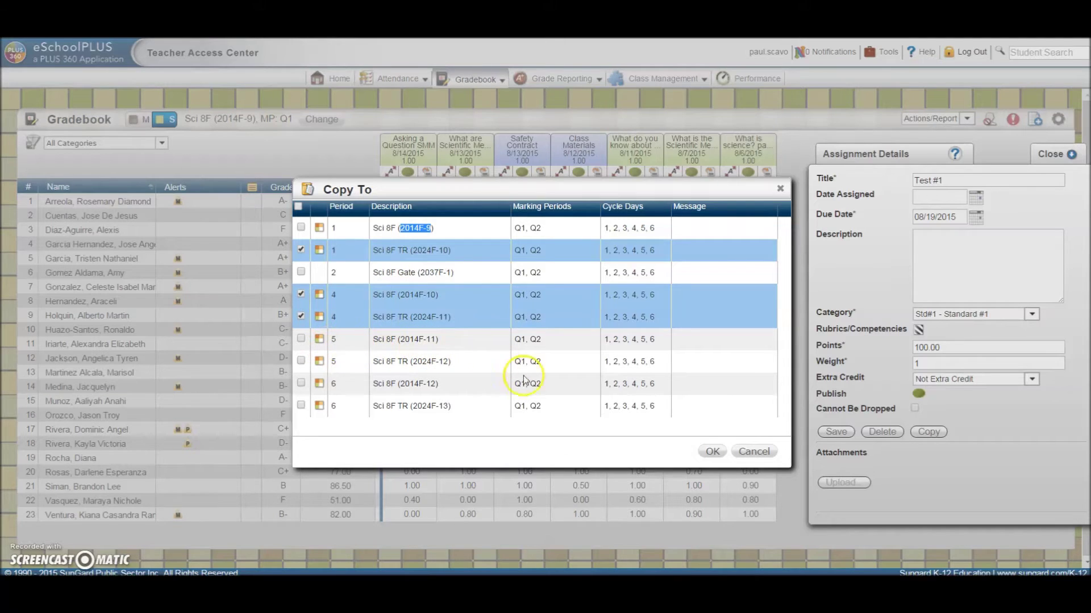
left_click(713, 453)
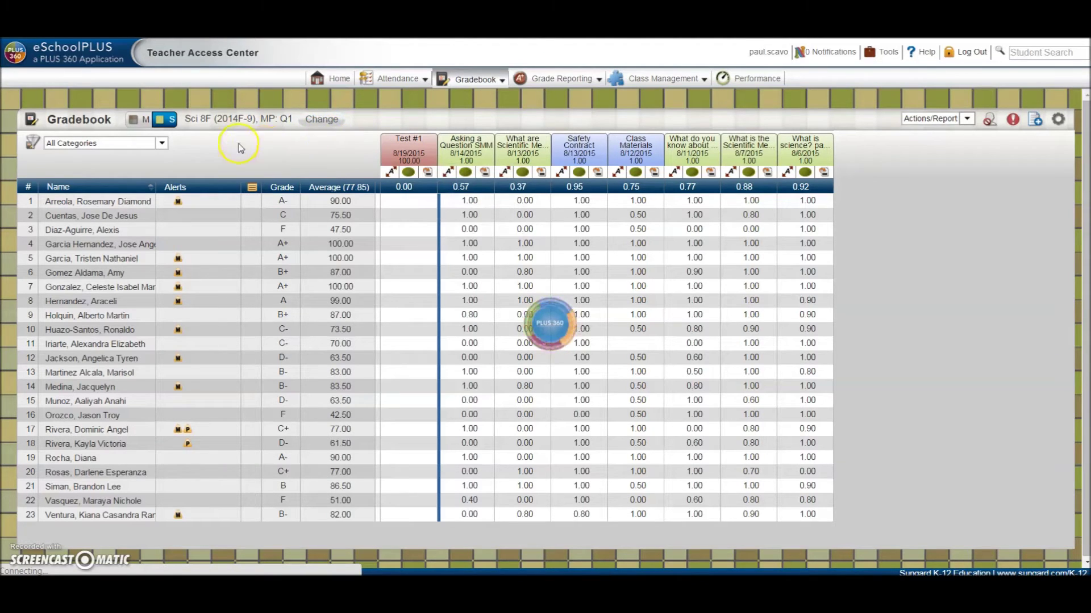
- Return to the merged period 1 view and step through the first four students' Test #1 score cells
left_click(145, 123)
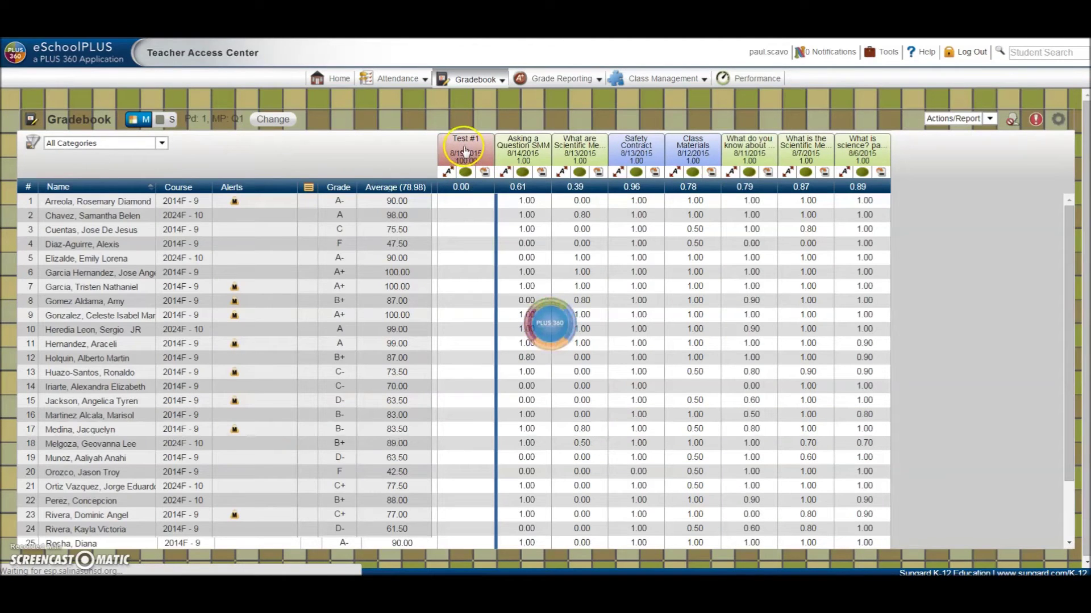
left_click(459, 203)
key("Down")
key("Down")
key("Down")
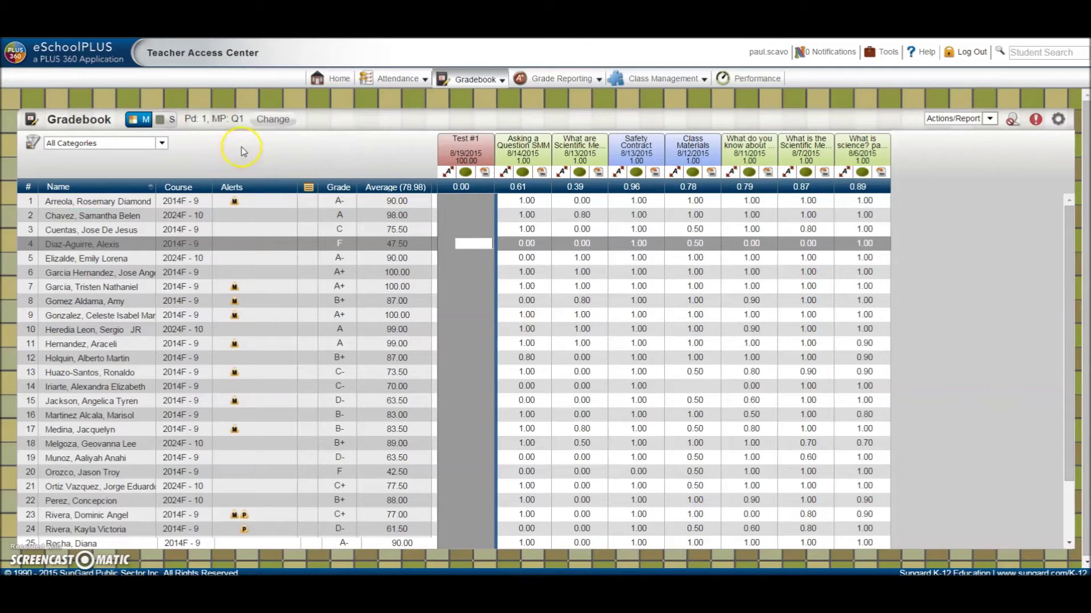
- Briefly show all classes in the class list, including Q3 and Q4, and switch the gradebook to period 4's Sci 8F (2014F-10)
left_click(267, 119)
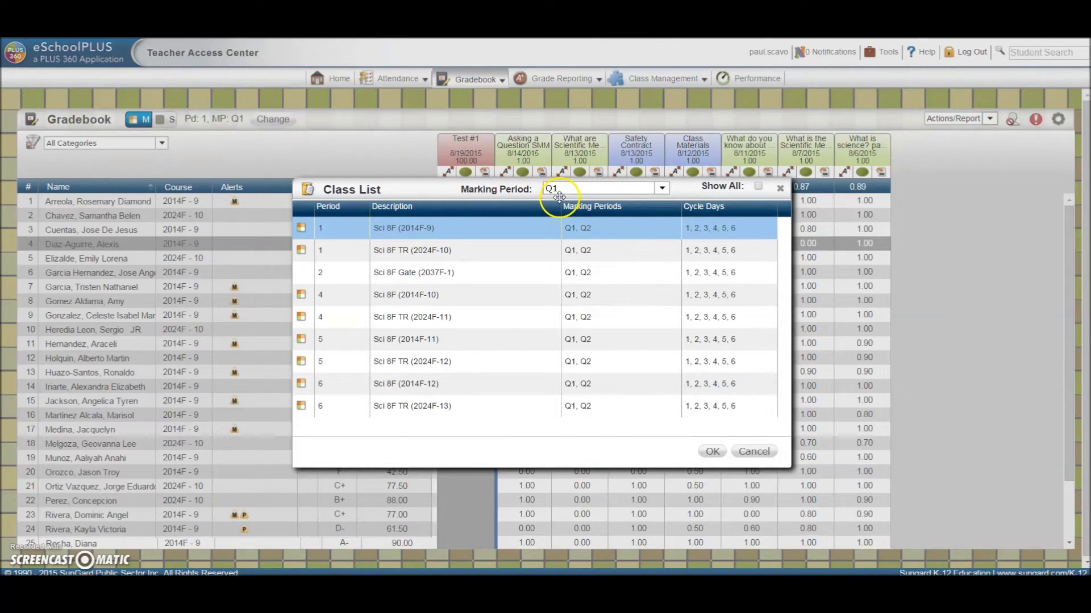
left_click(758, 187)
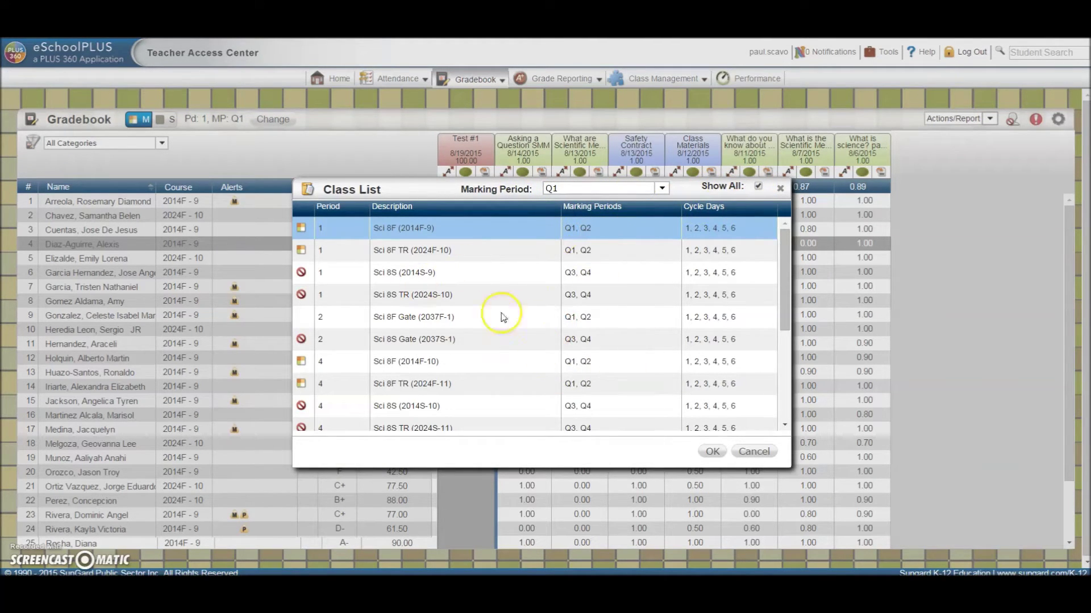
left_click_drag(564, 274, 597, 297)
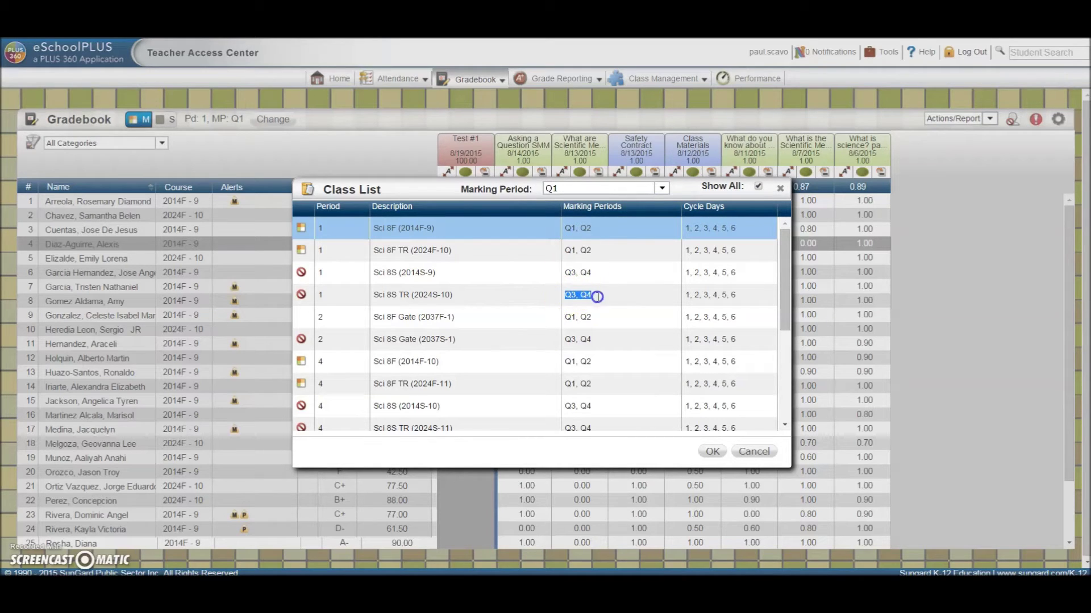
left_click(758, 189)
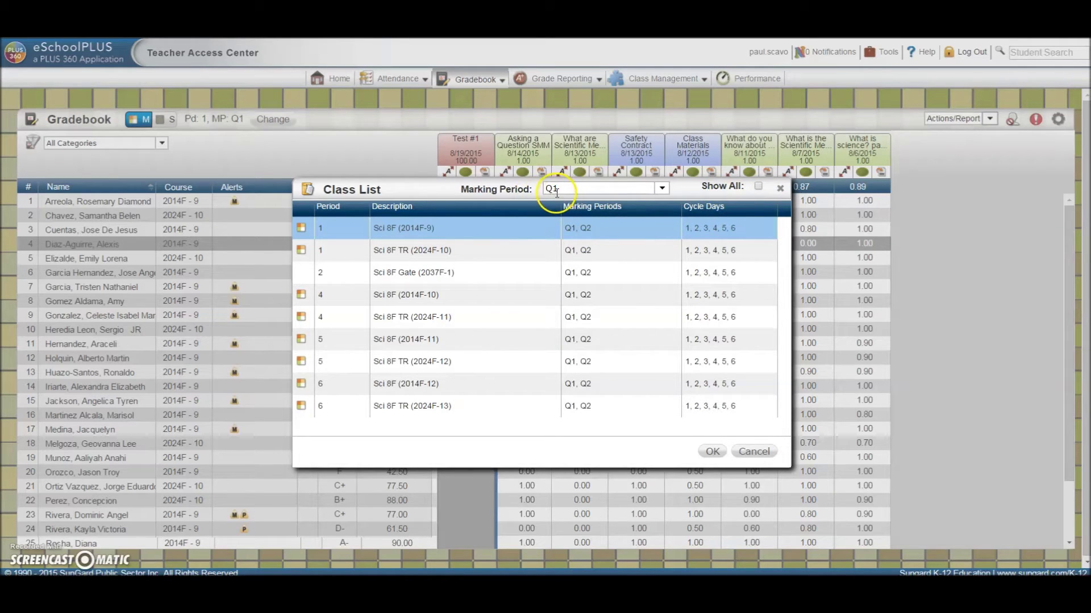
left_click(391, 295)
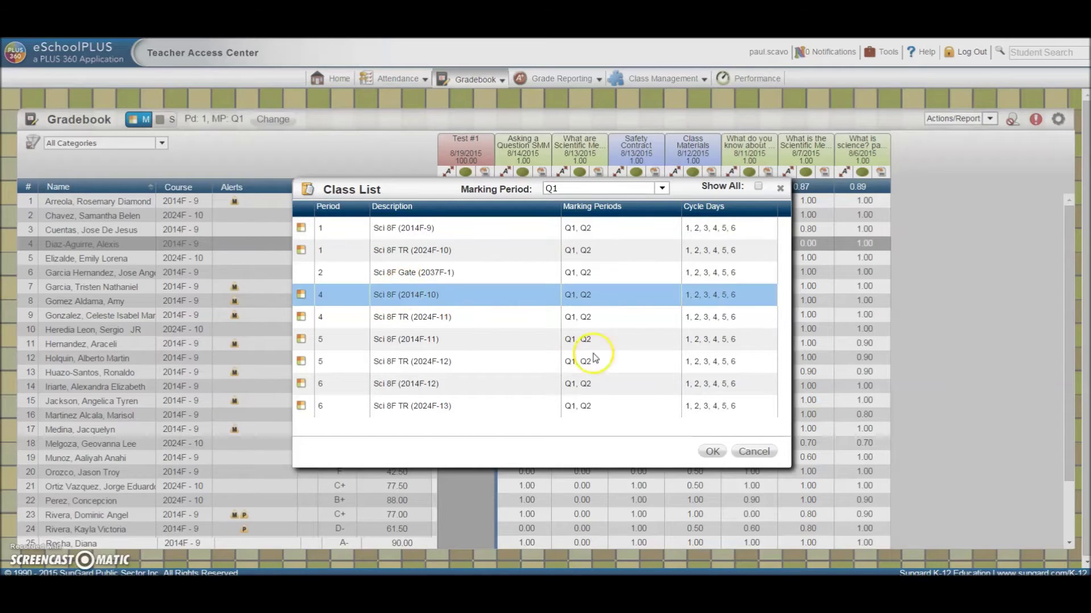
left_click(711, 451)
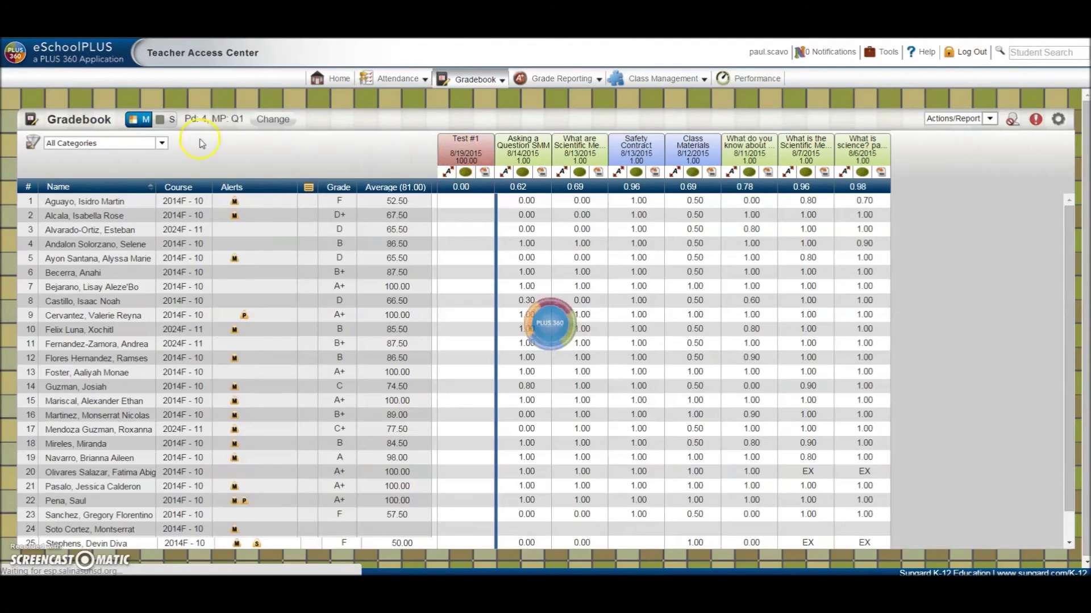
- Display the period 4 gradebook as the single section Sci 8F (2014F-10) and view its section details
left_click(460, 233)
left_click(310, 184)
left_click(163, 119)
left_click(165, 124)
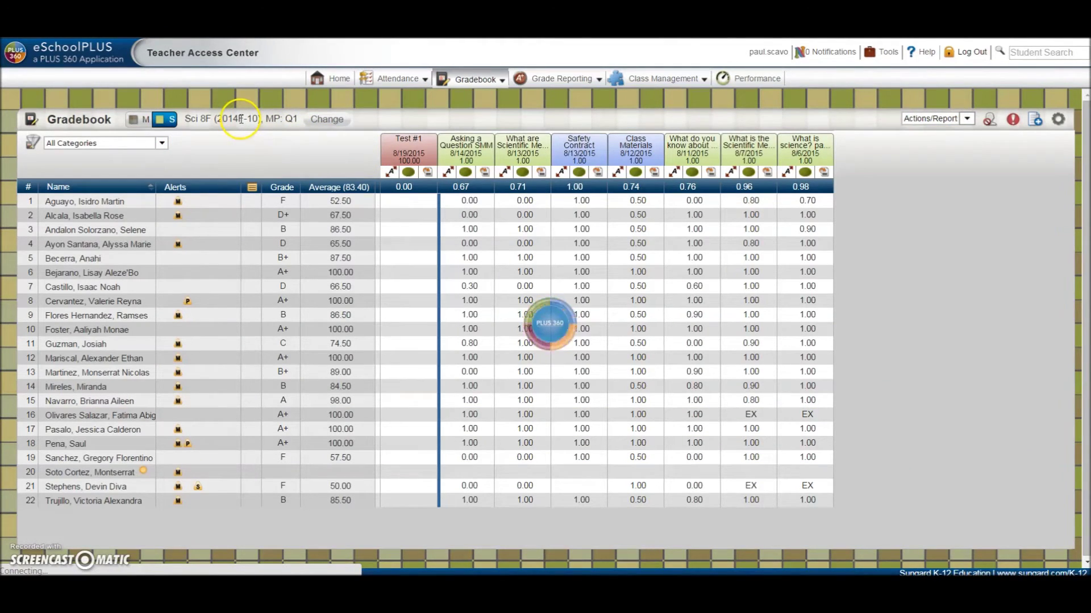
mouse_move(237, 119)
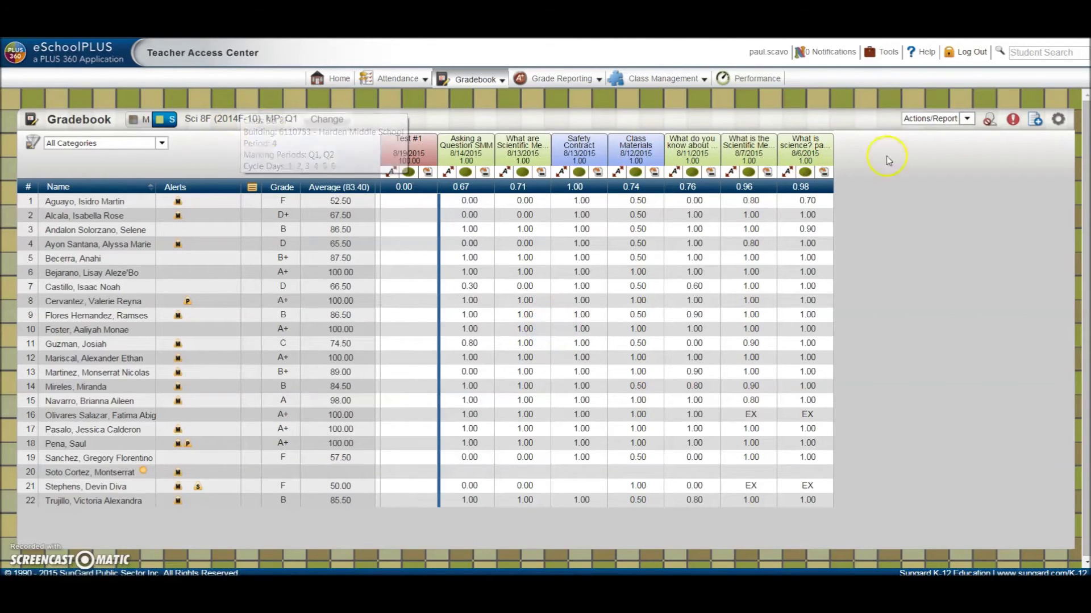
- Open a blank assignment form, examine the classes an assignment can be copied to, and cancel without copying
left_click(1033, 120)
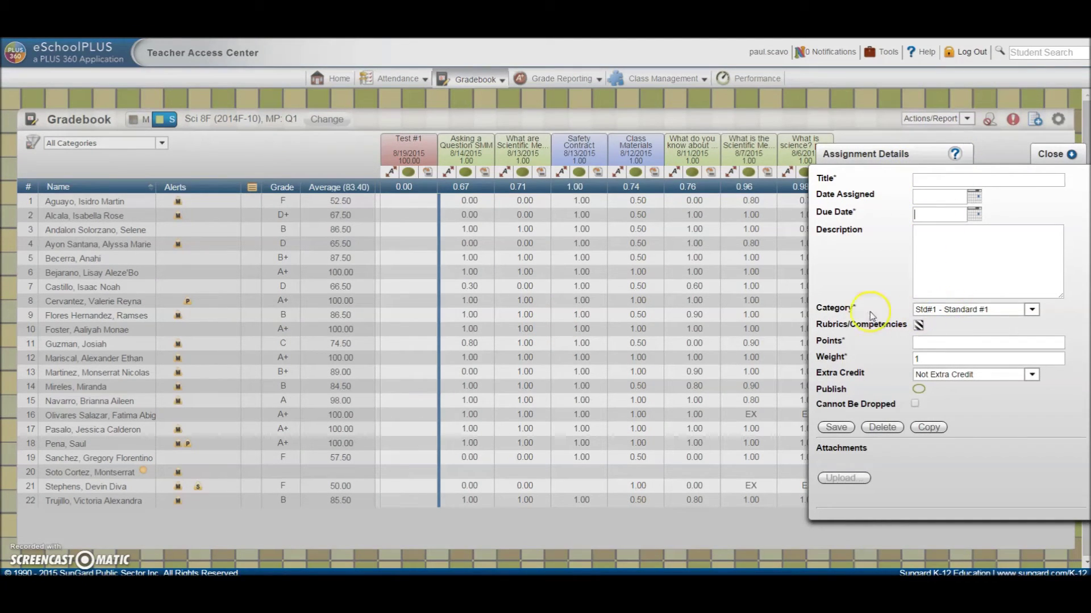
left_click(929, 428)
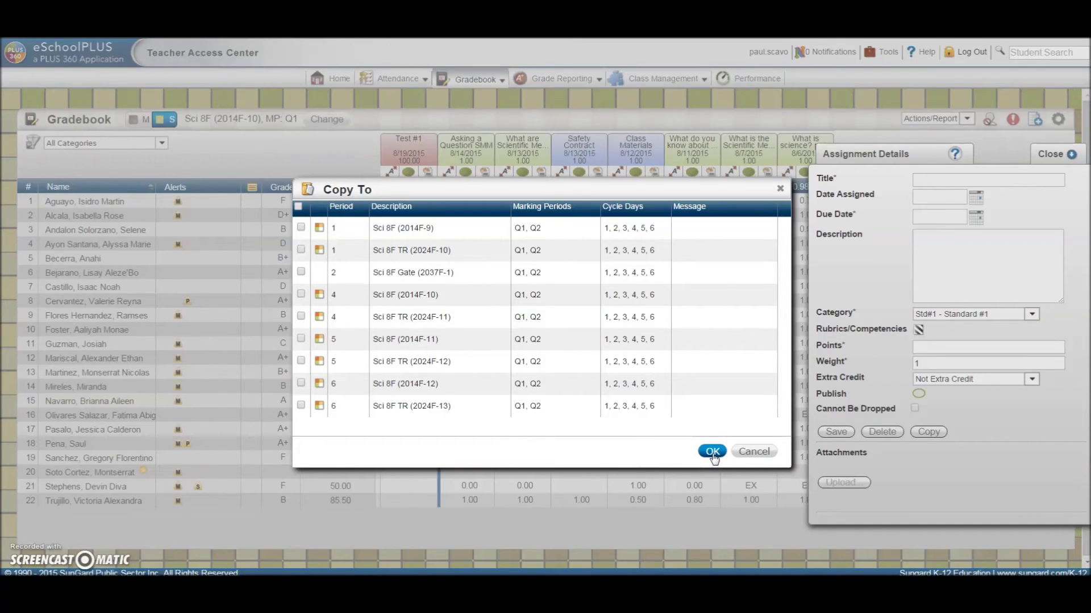
left_click(743, 455)
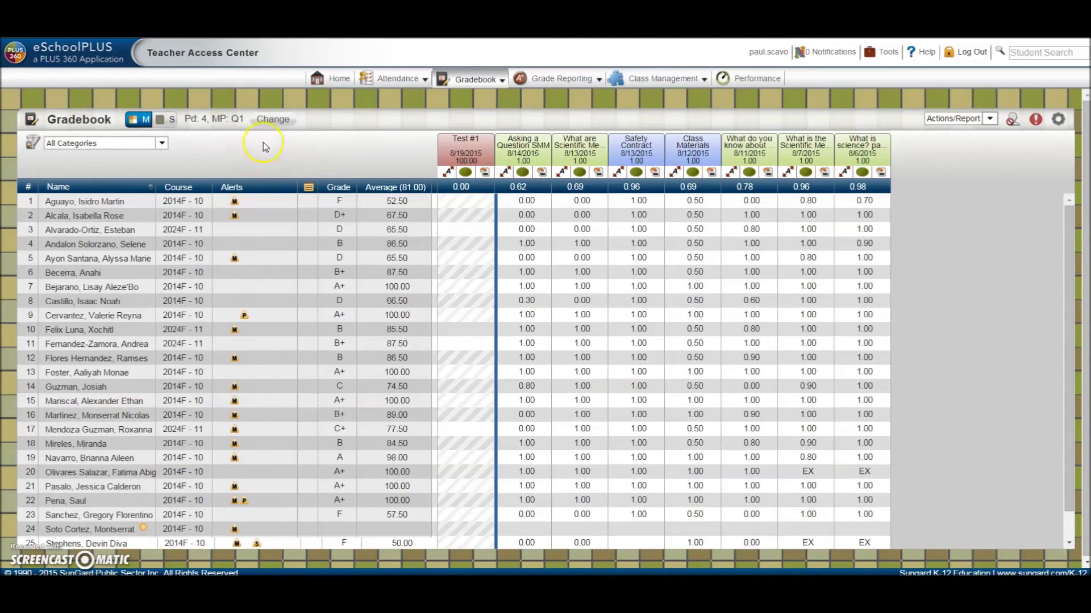
- Return to the home page, reopen the period 4 Sci 8F (2014F-10) gradebook and show only that single section
mouse_move(204, 119)
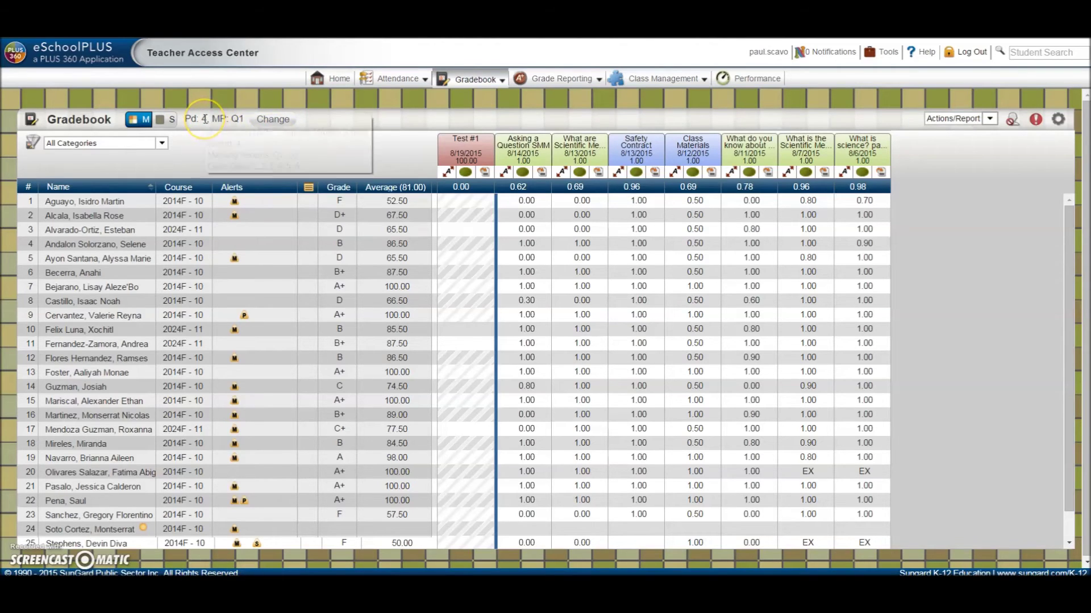
left_click(330, 78)
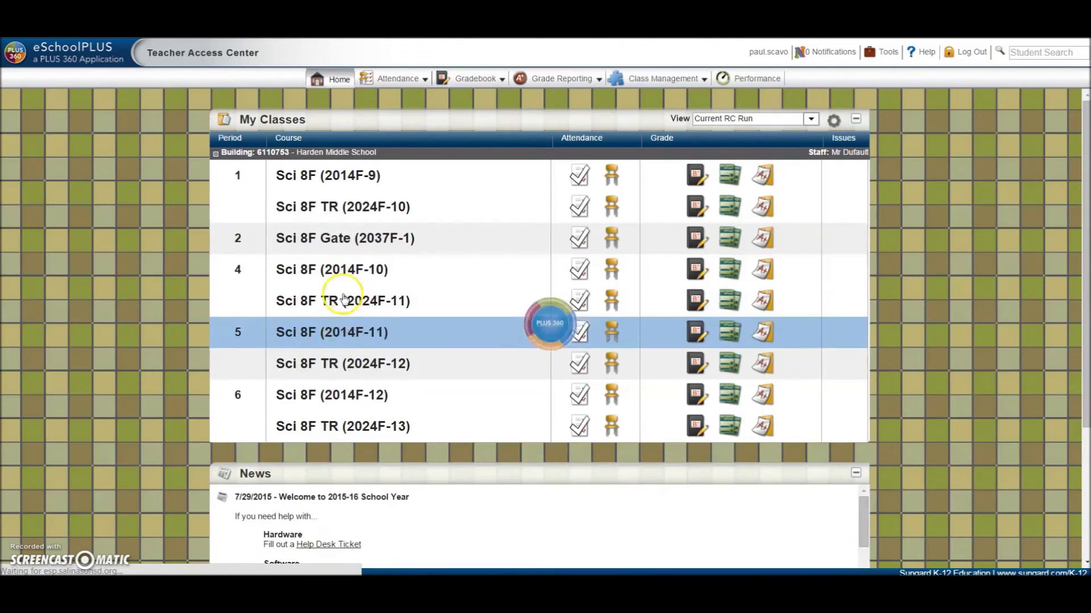
left_click(357, 284)
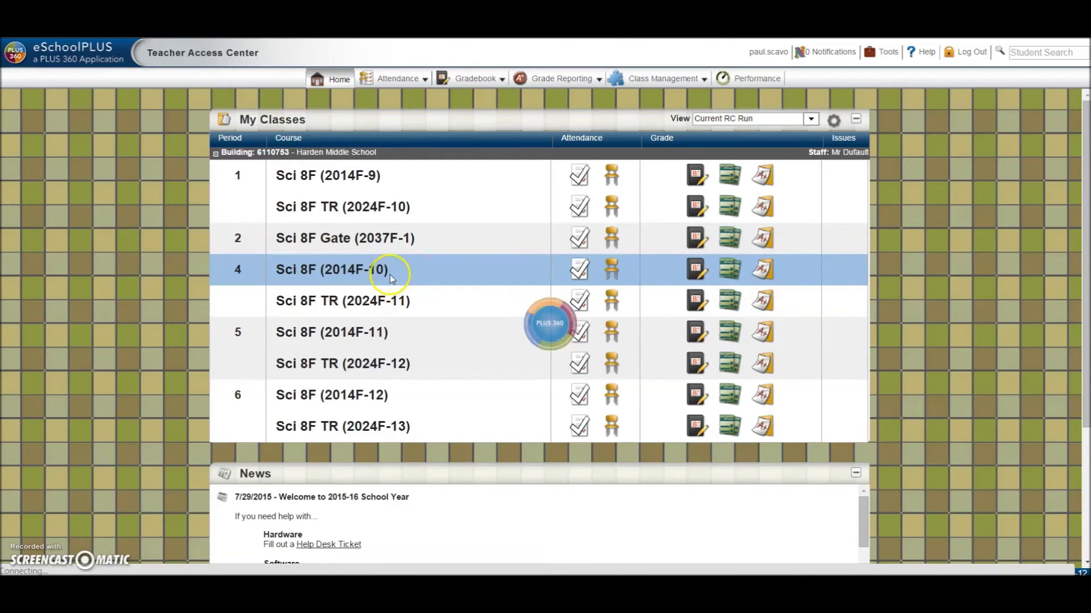
left_click(696, 272)
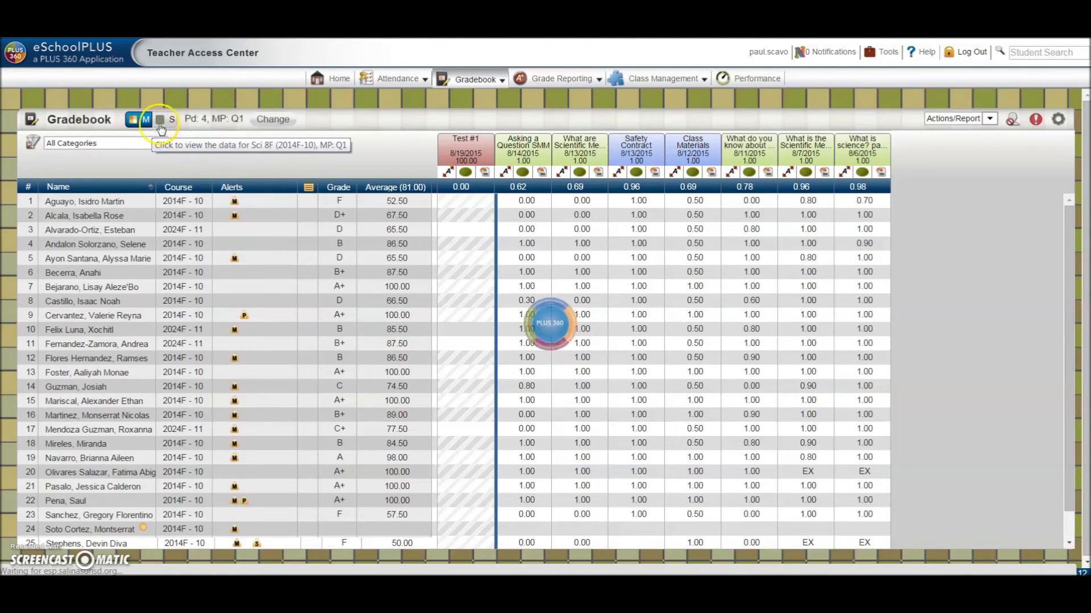
left_click(163, 122)
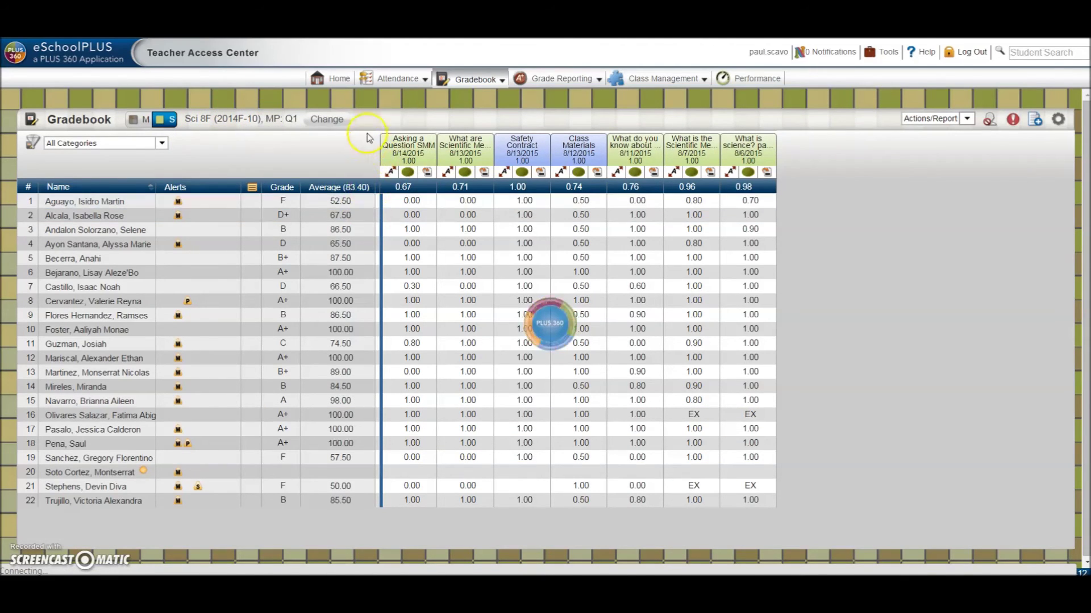
- Switch the gradebook to period 4's Sci 8F TR (2024F-11) section for marking period Q1
left_click(323, 120)
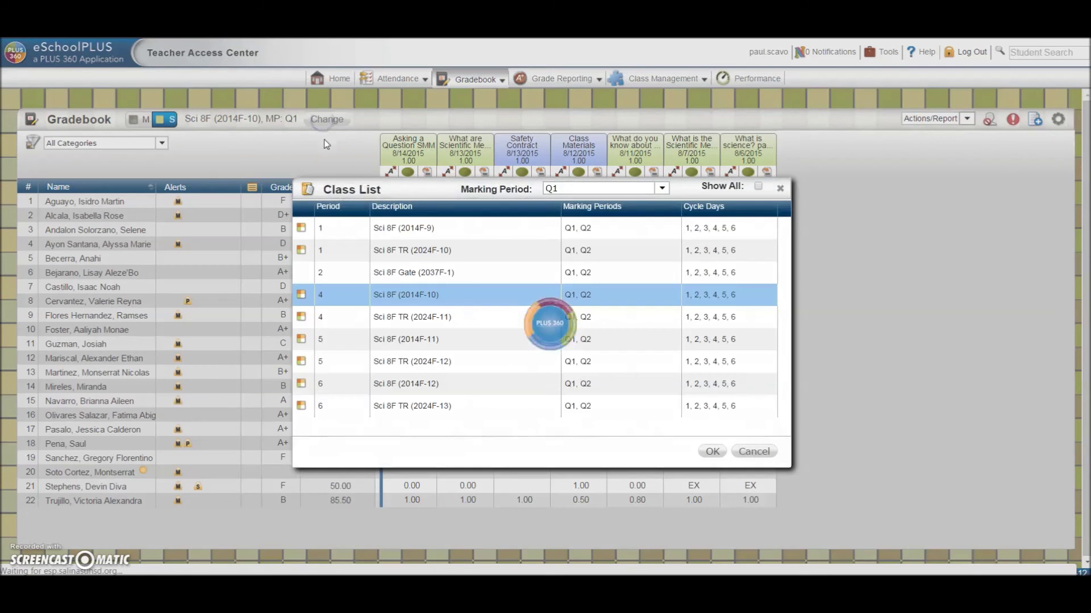
left_click(396, 317)
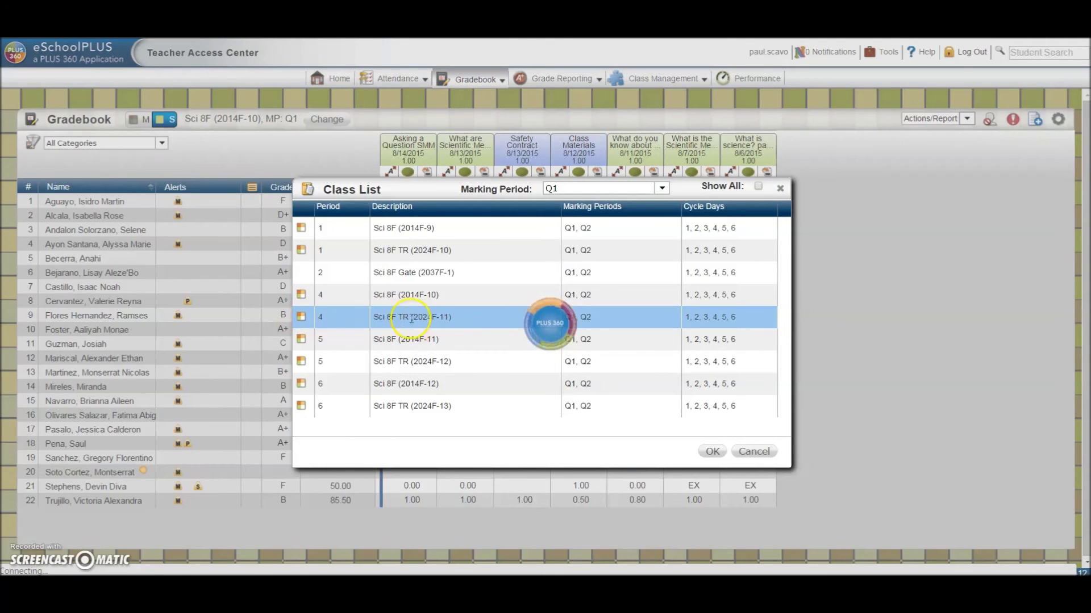
left_click(712, 452)
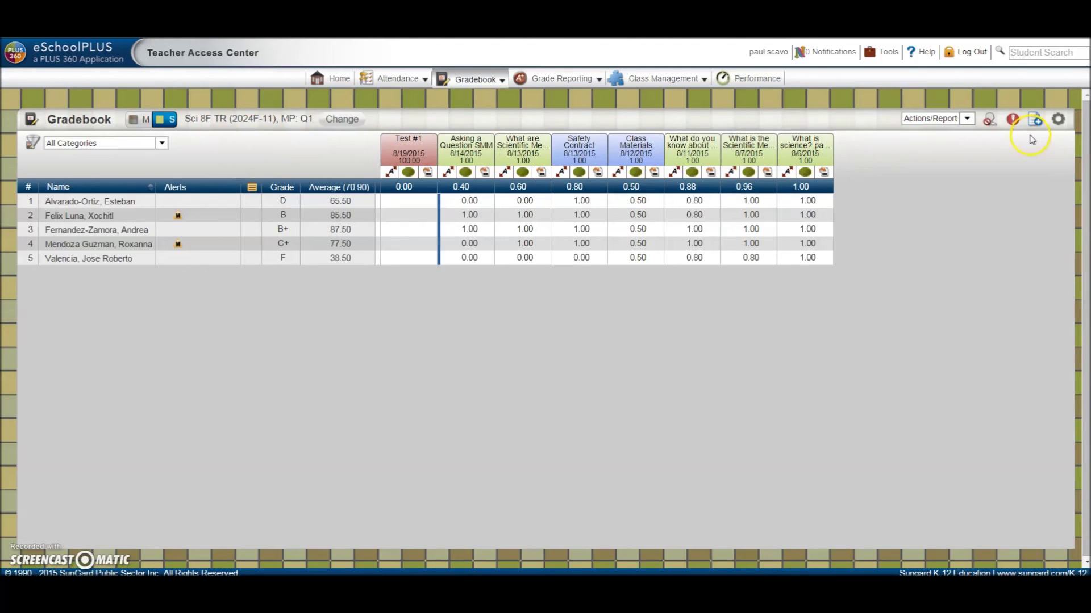
- Copy the Test #1 assignment from Sci 8F TR (2024F-11) to period 4's Sci 8F (2014F-10) section
left_click(404, 146)
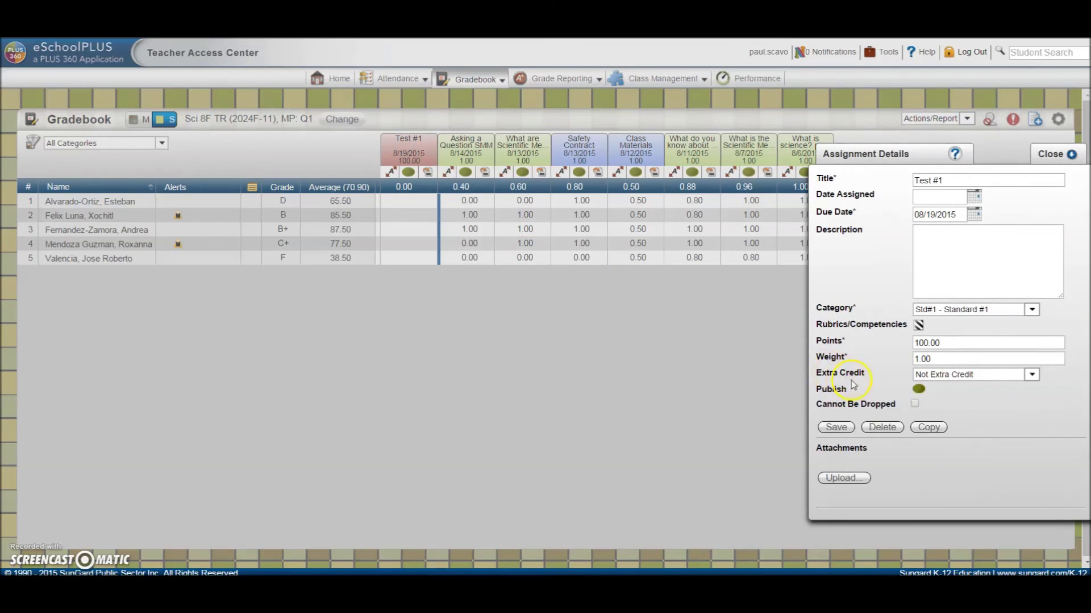
left_click(927, 428)
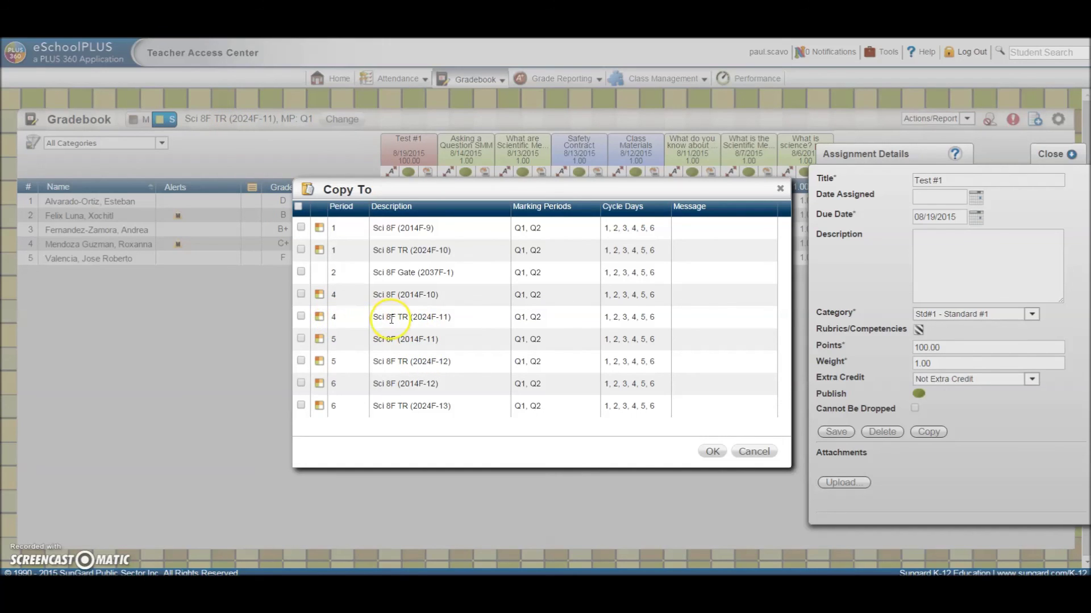
left_click(301, 294)
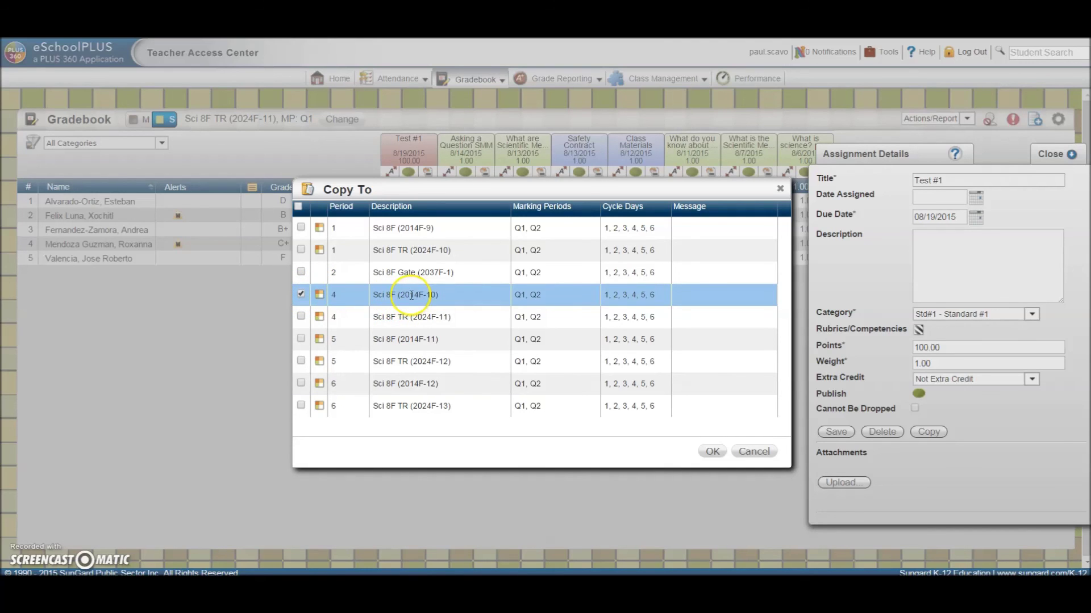
left_click(712, 452)
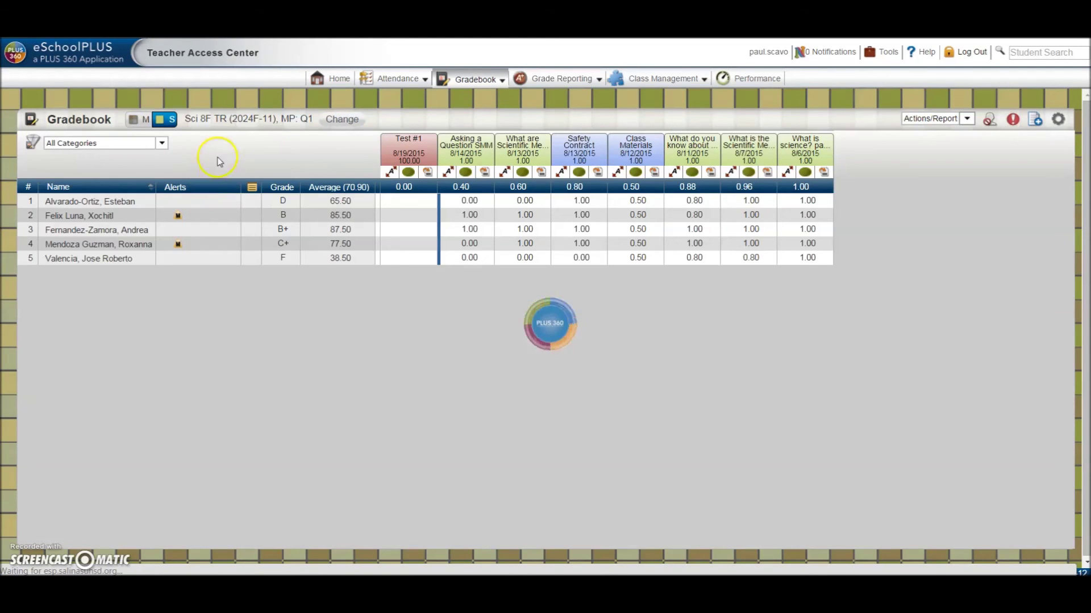
- Display the merged gradebook for period 4 and view the details of the Test #1 assignment
left_click(140, 121)
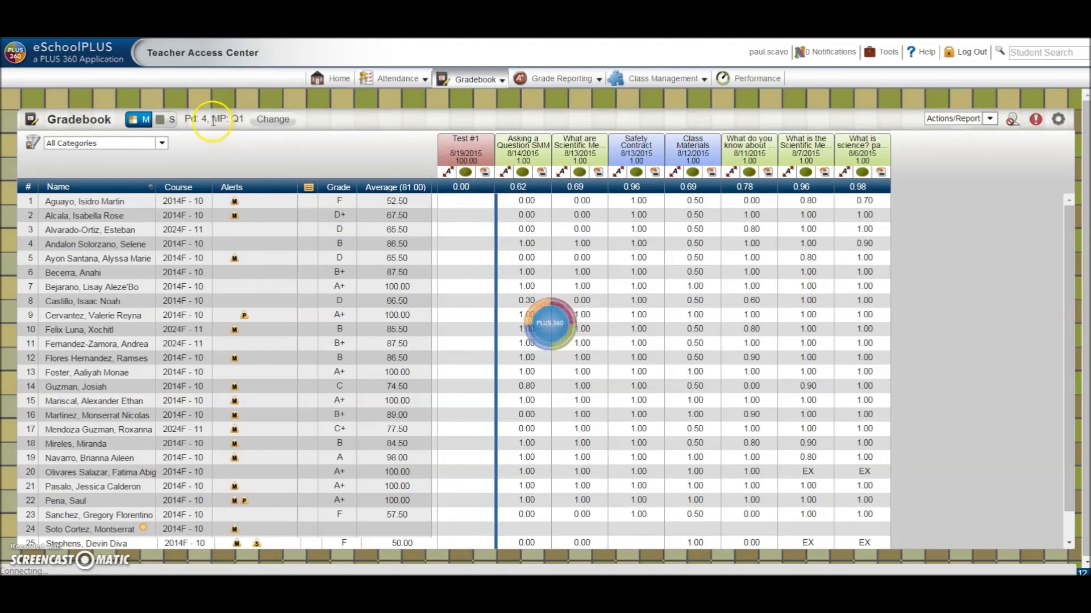
mouse_move(212, 121)
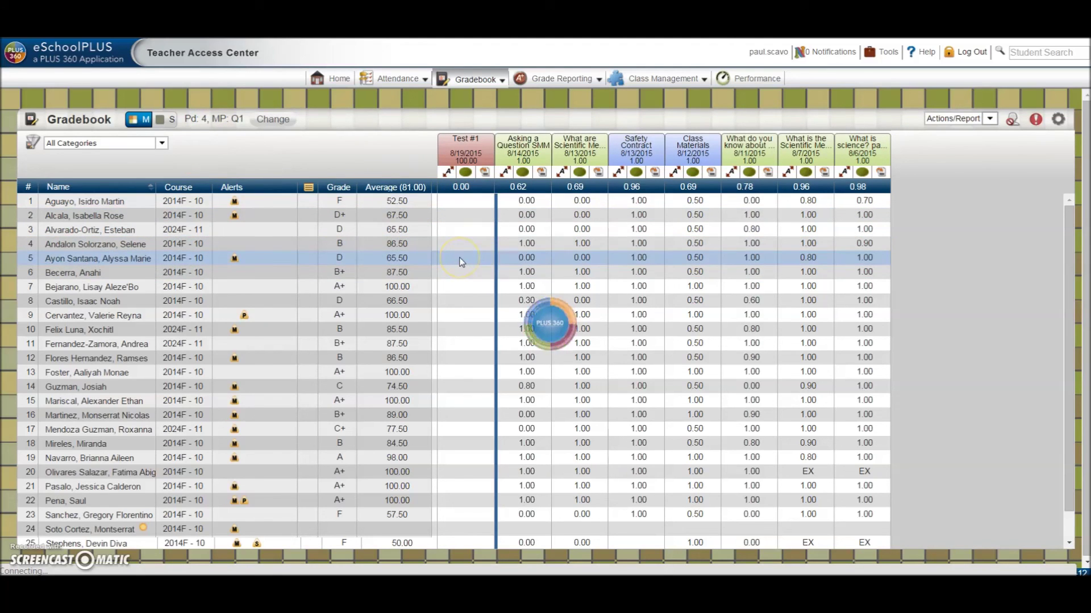
mouse_move(458, 157)
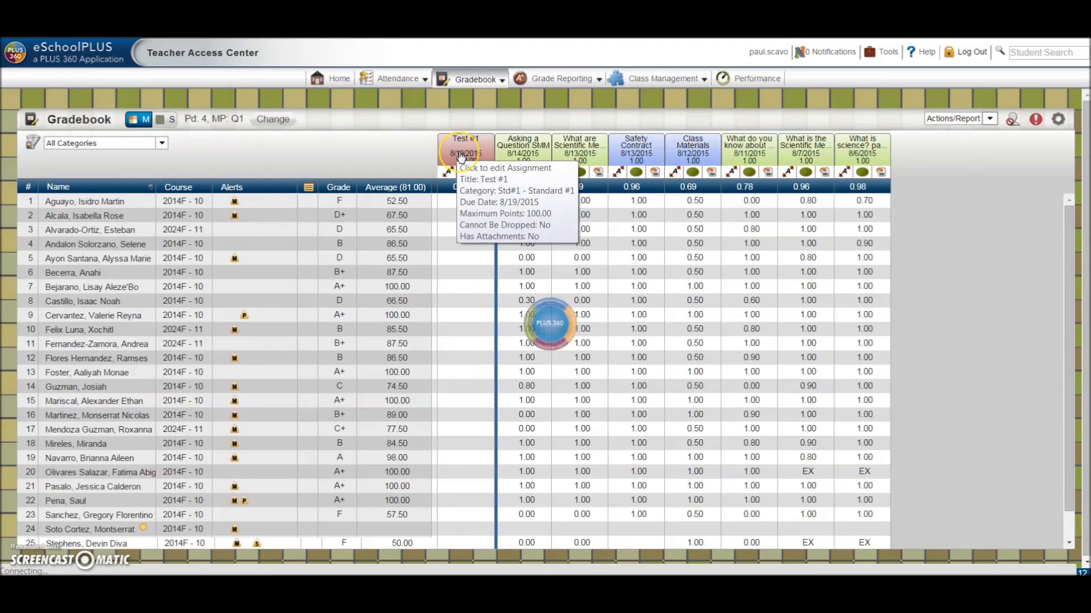